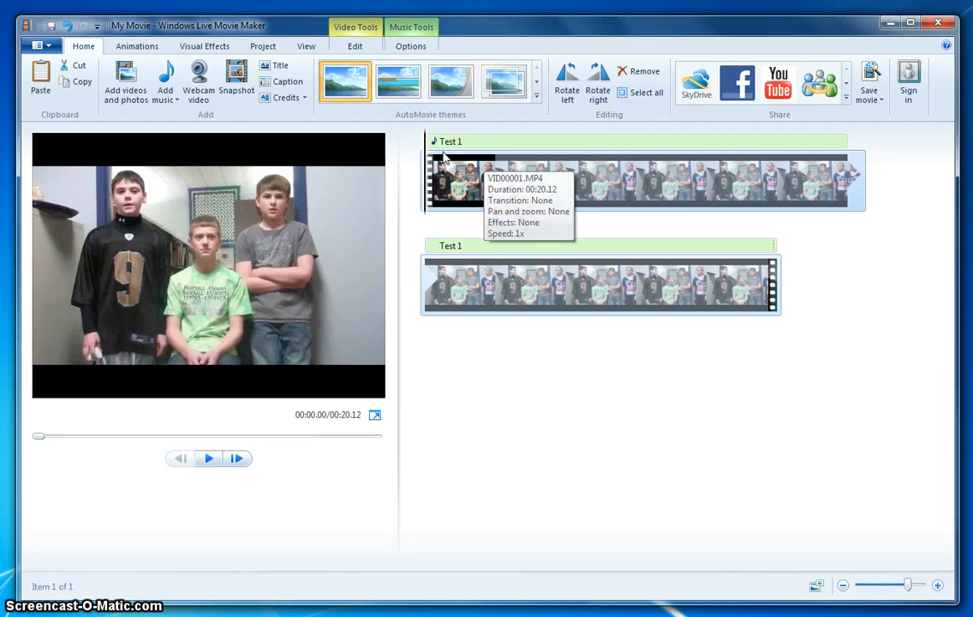
# Step: Move the Test 1 music's start to about 6.36 s, then shift it to about 12.65 s in the second timeline row
pyautogui.moveTo(429, 142); pyautogui.dragTo(675, 161)
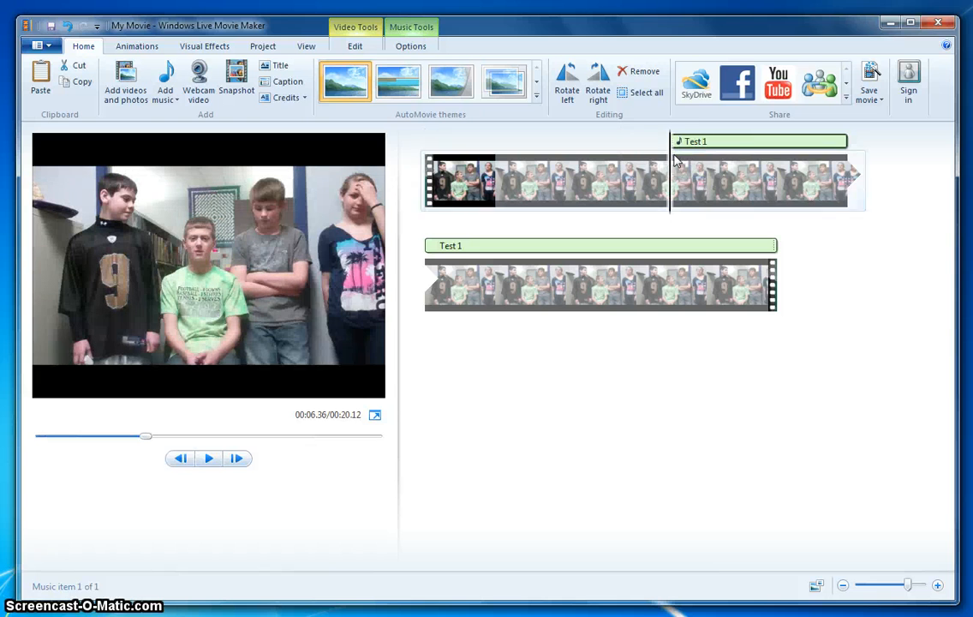
pyautogui.click(563, 154)
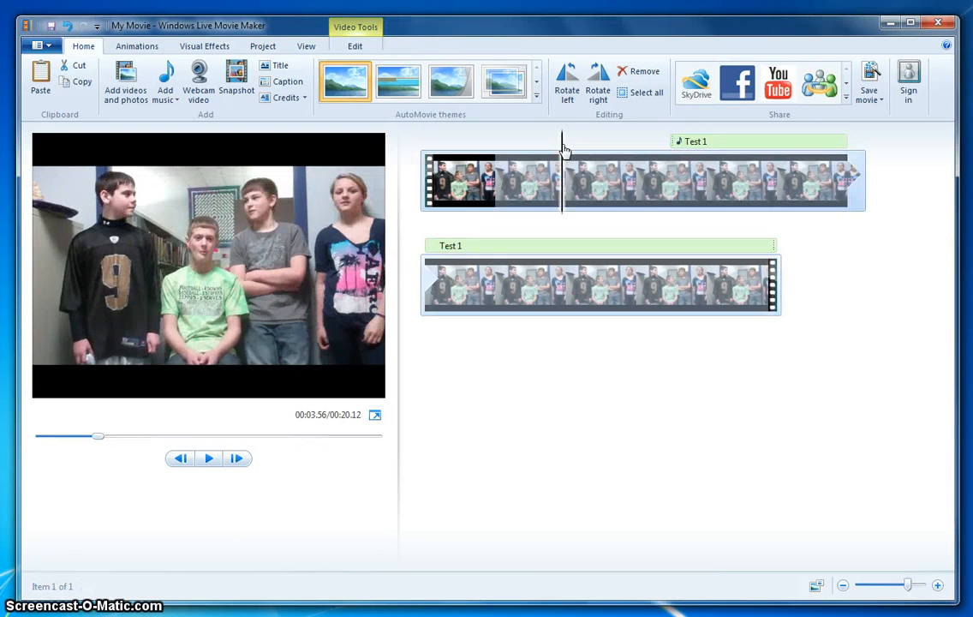
pyautogui.click(593, 150)
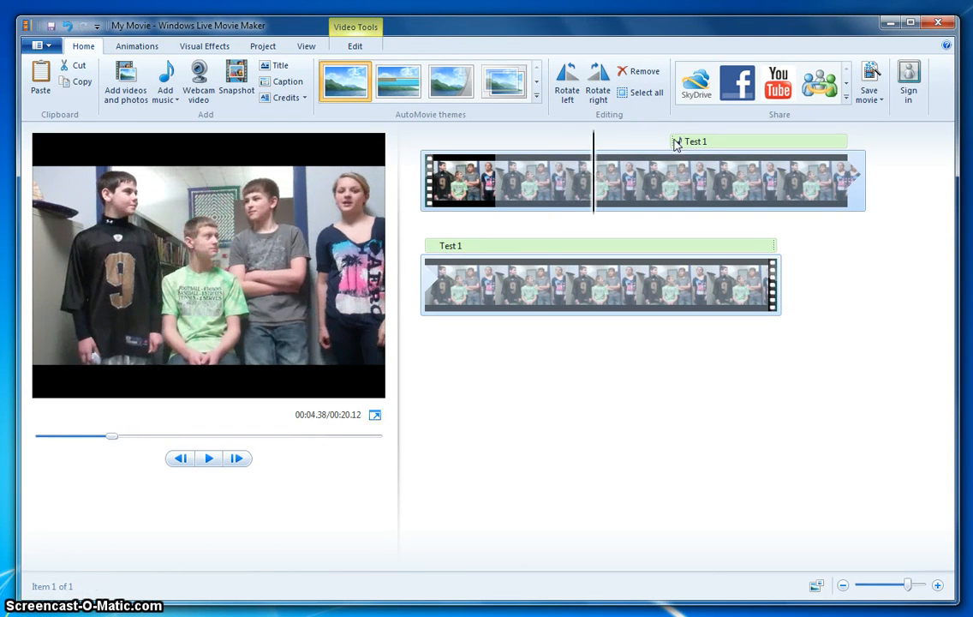
pyautogui.click(675, 146)
pyautogui.moveTo(675, 146); pyautogui.dragTo(495, 279)
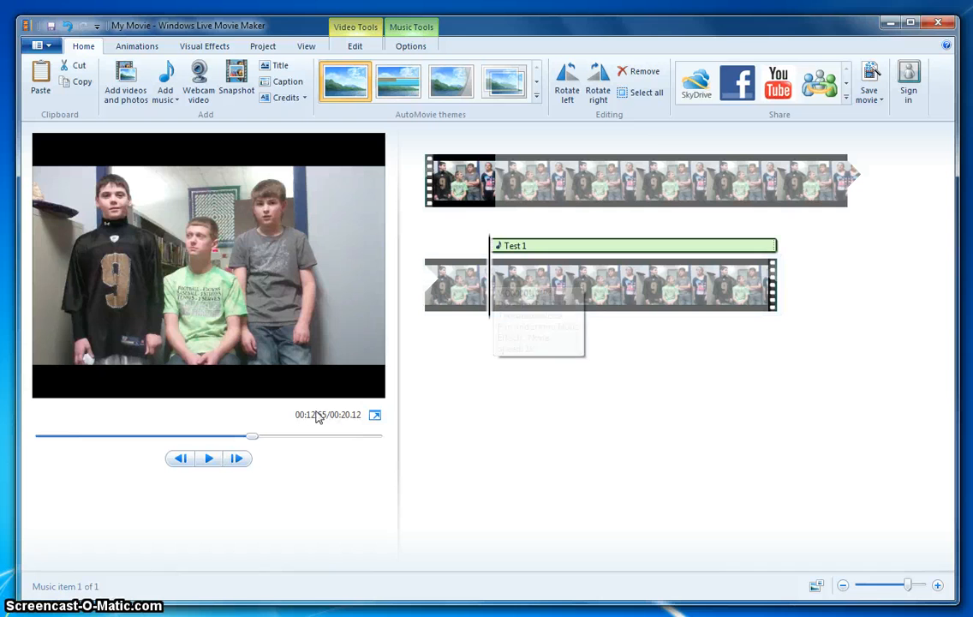
# Step: Position the playhead at 5.00 s and move the start of the Test 1 music to about 4.95 s
pyautogui.moveTo(252, 437); pyautogui.dragTo(122, 457)
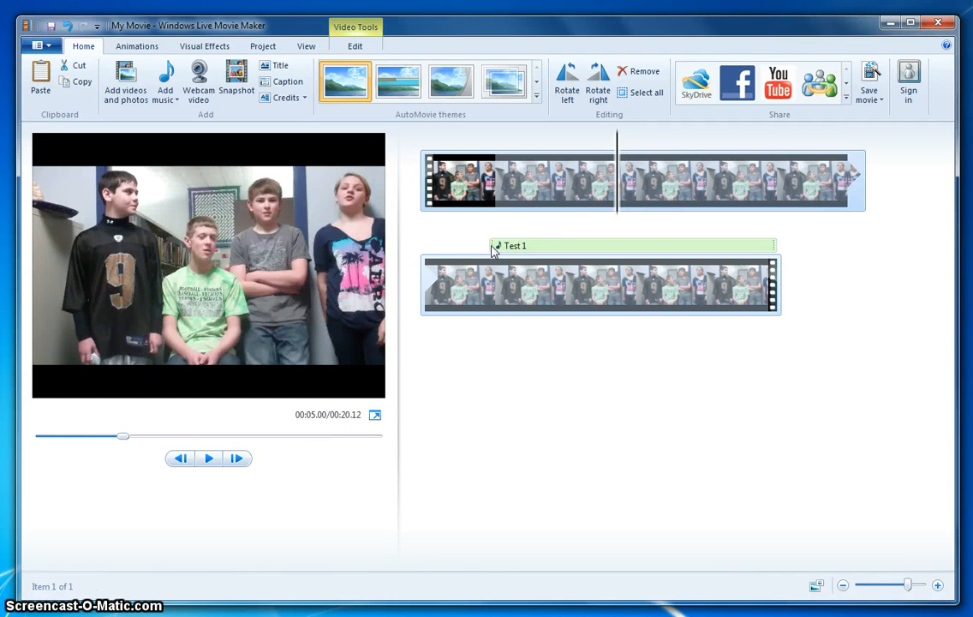
pyautogui.moveTo(492, 249); pyautogui.dragTo(625, 191)
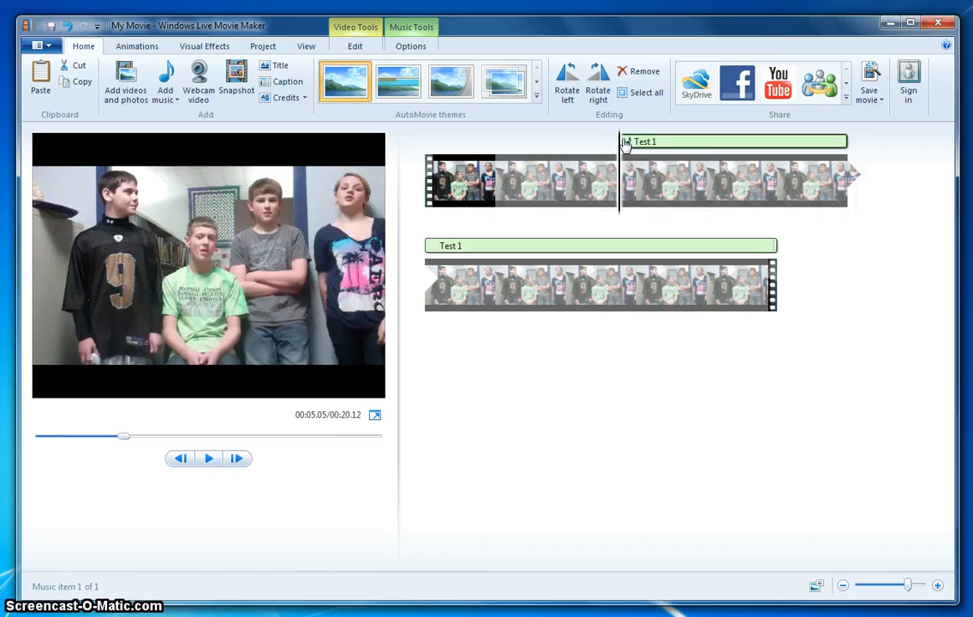
pyautogui.moveTo(621, 142); pyautogui.dragTo(621, 147)
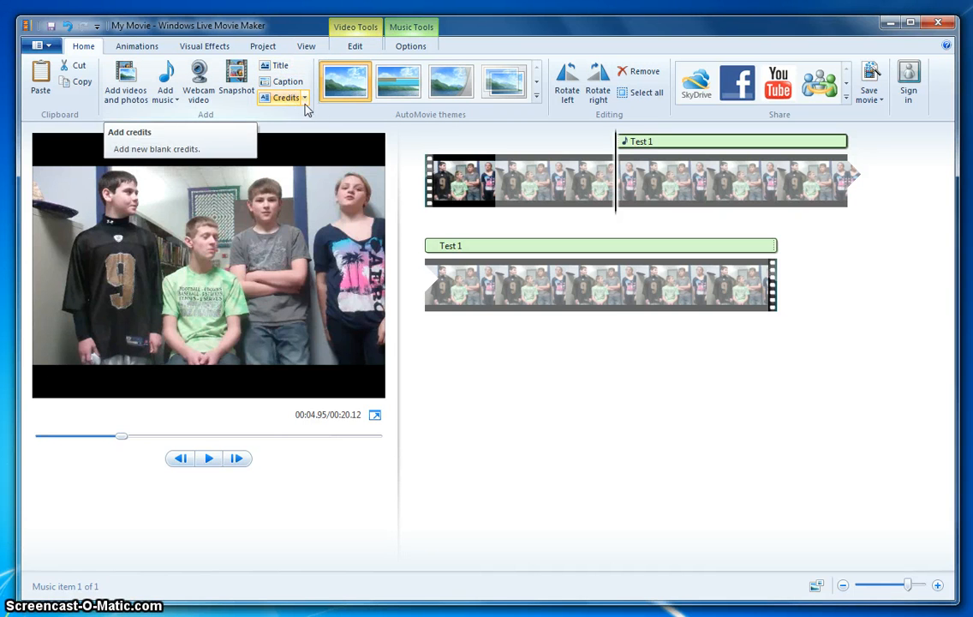
# Step: Try trim points of 5.57 s and 19.30 s on the video clip, and return them to the full clip length
pyautogui.click(401, 93)
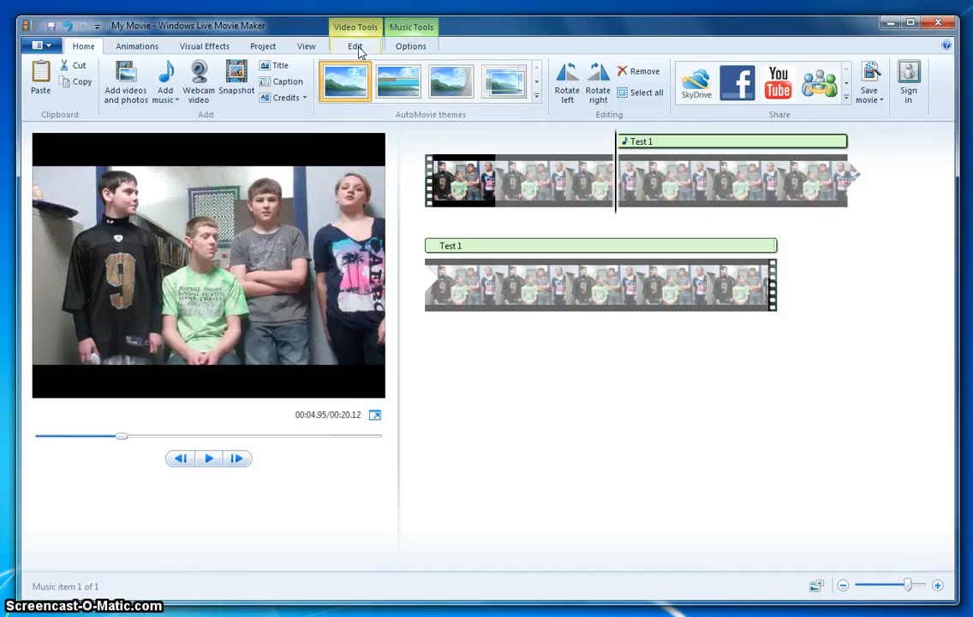
pyautogui.click(356, 47)
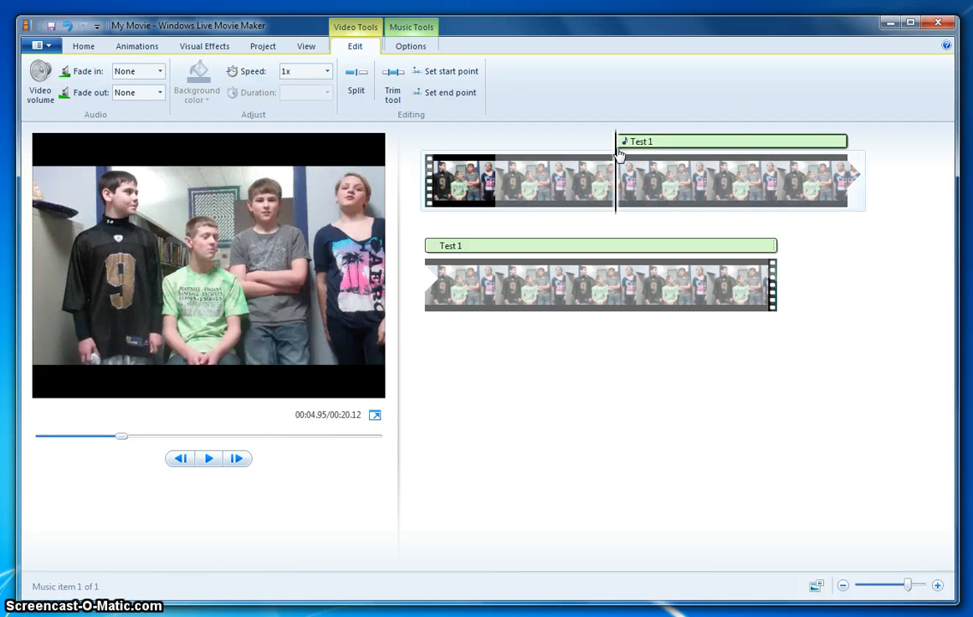
pyautogui.click(497, 176)
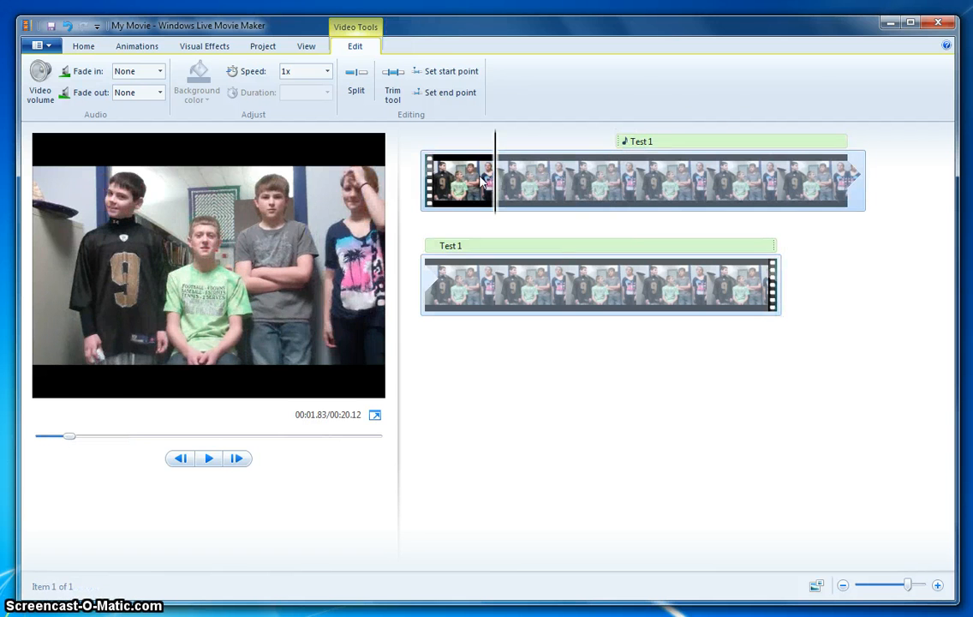
pyautogui.click(476, 188)
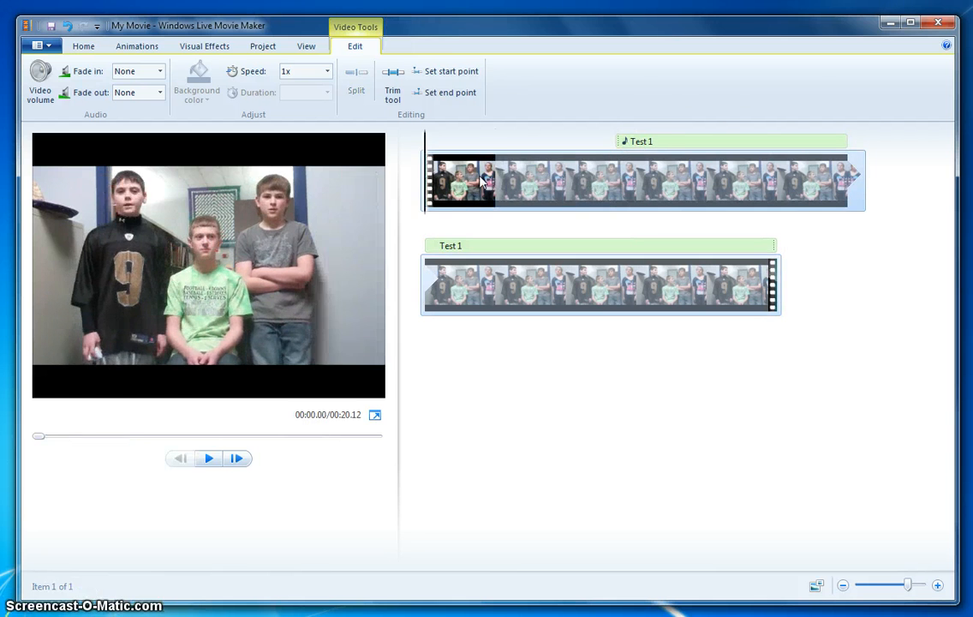
pyautogui.click(395, 85)
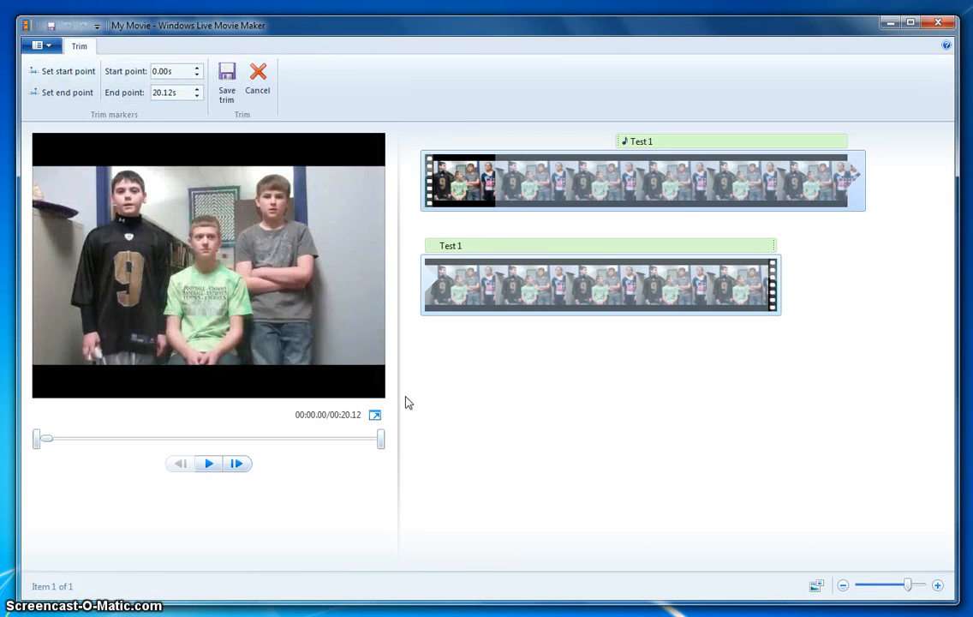
pyautogui.moveTo(37, 442); pyautogui.dragTo(124, 450)
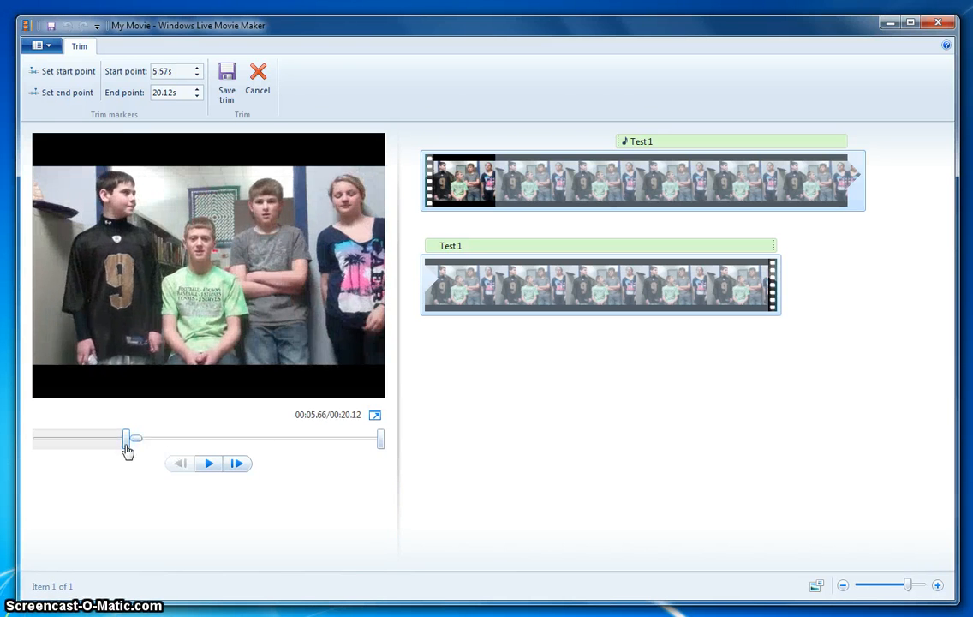
pyautogui.moveTo(378, 450)
pyautogui.mouseDown()
pyautogui.moveTo(273, 450)
pyautogui.moveTo(385, 447)
pyautogui.moveTo(371, 449)
pyautogui.mouseUp()
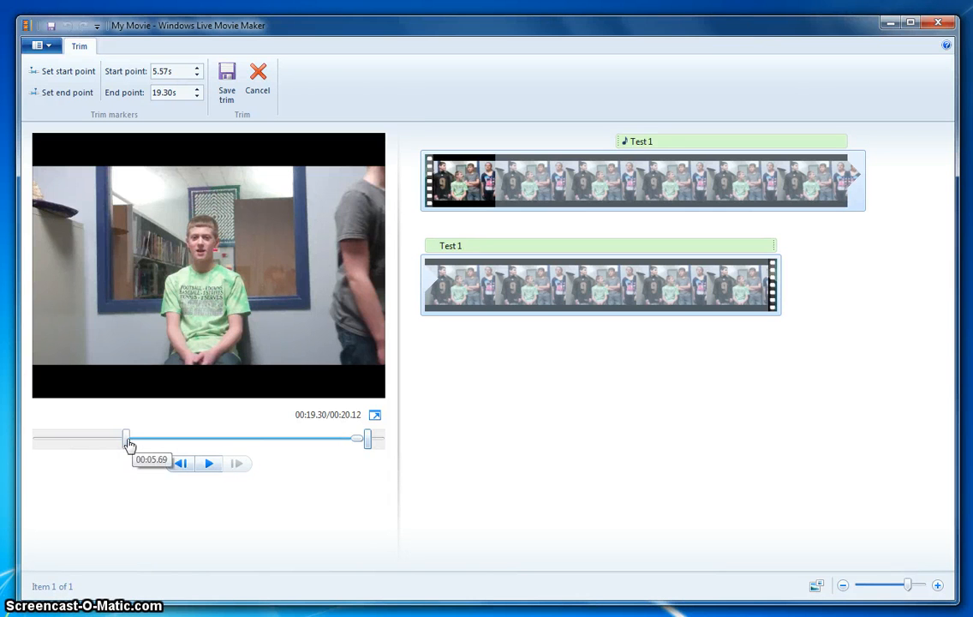
pyautogui.moveTo(127, 443); pyautogui.dragTo(36, 445)
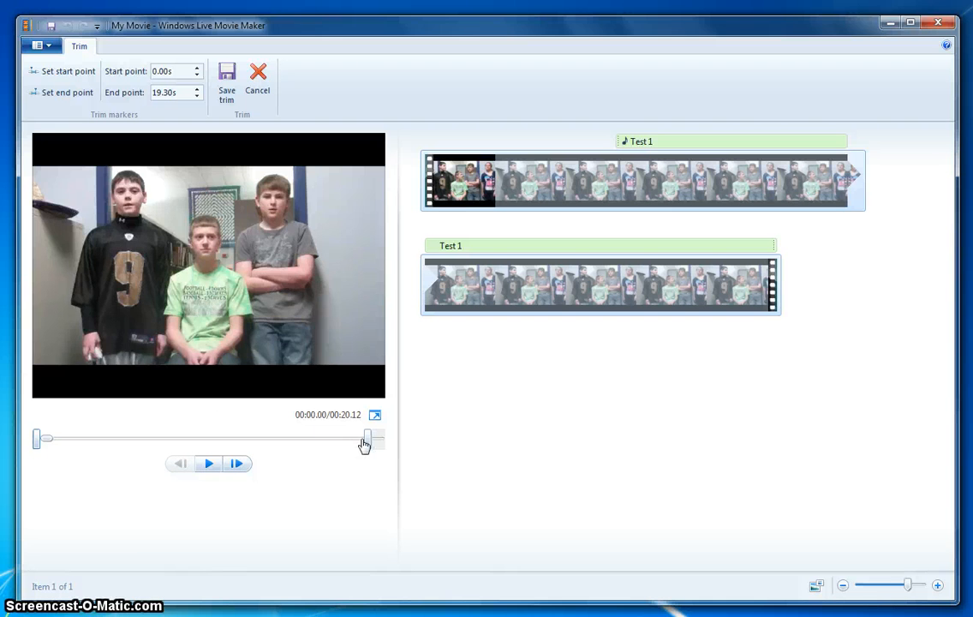
pyautogui.moveTo(364, 444); pyautogui.dragTo(381, 450)
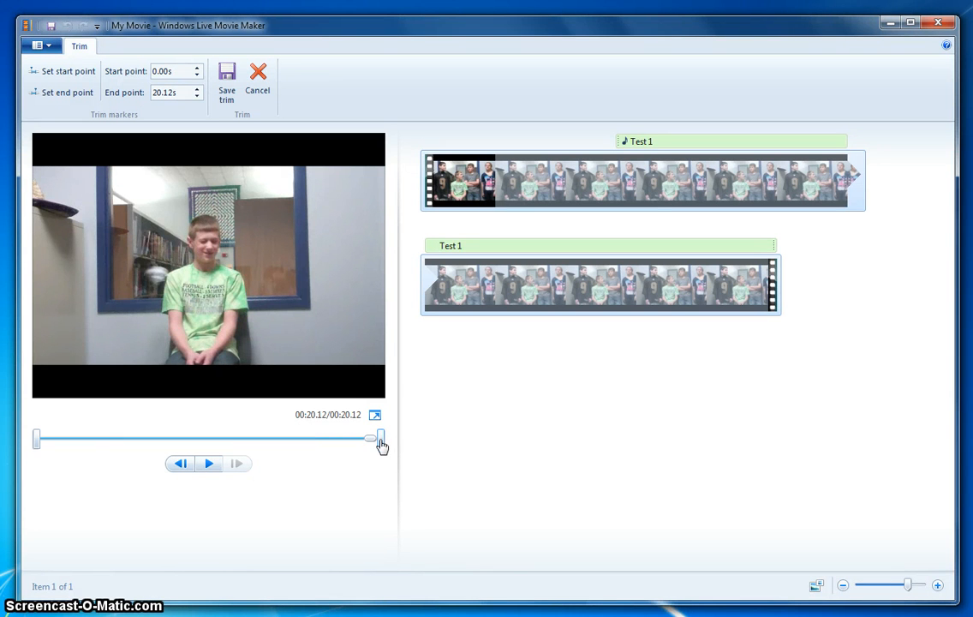
# Step: Try trimming the video clip to a 10.67 s start and 19.75 s end, preview that section, and discard the trim
pyautogui.moveTo(381, 446)
pyautogui.mouseDown()
pyautogui.moveTo(347, 442)
pyautogui.moveTo(374, 438)
pyautogui.mouseUp()
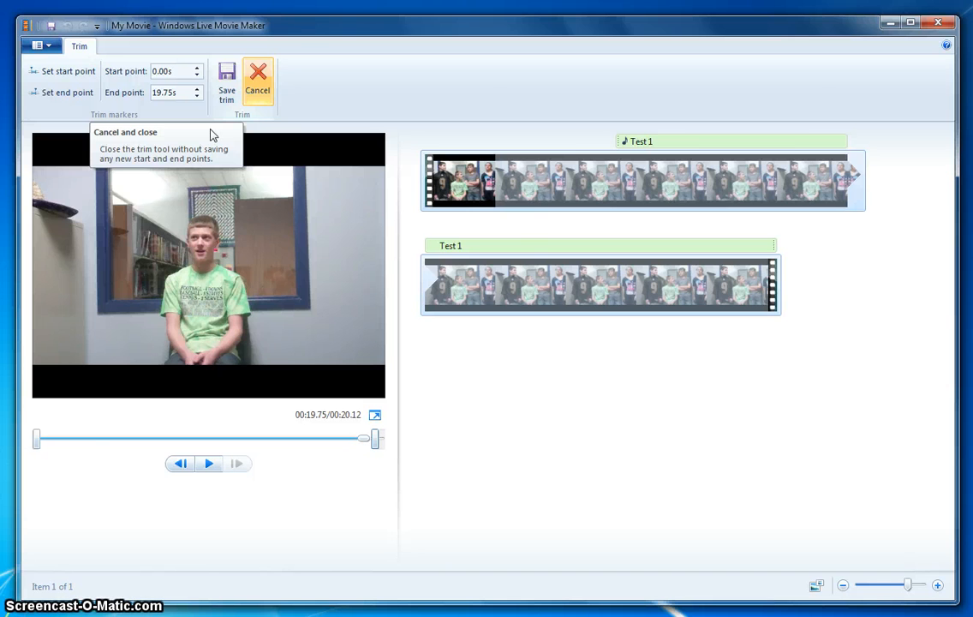
pyautogui.moveTo(37, 442)
pyautogui.mouseDown()
pyautogui.moveTo(235, 433)
pyautogui.moveTo(194, 432)
pyautogui.moveTo(211, 427)
pyautogui.mouseUp()
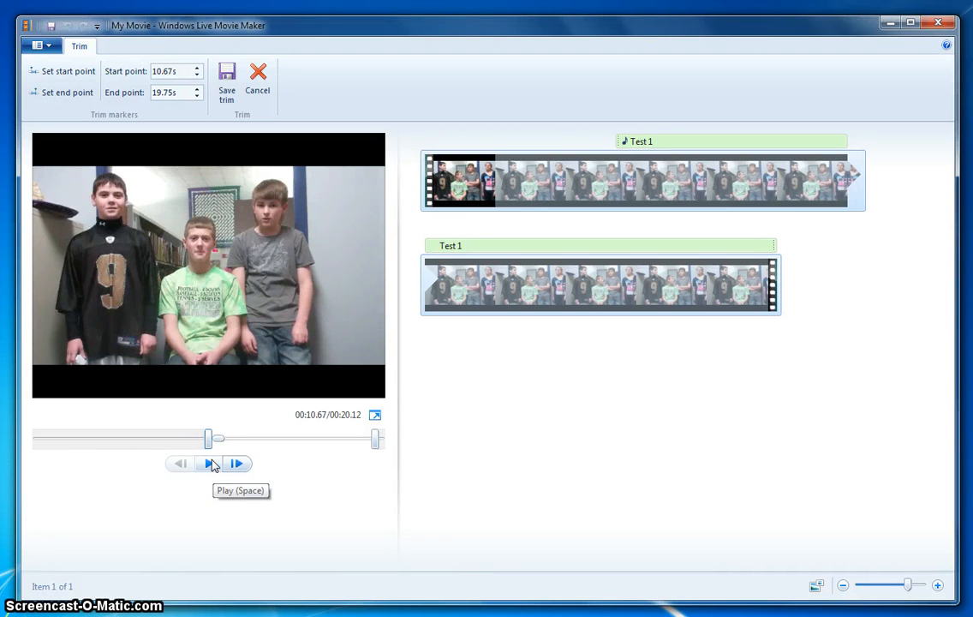
pyautogui.click(212, 463)
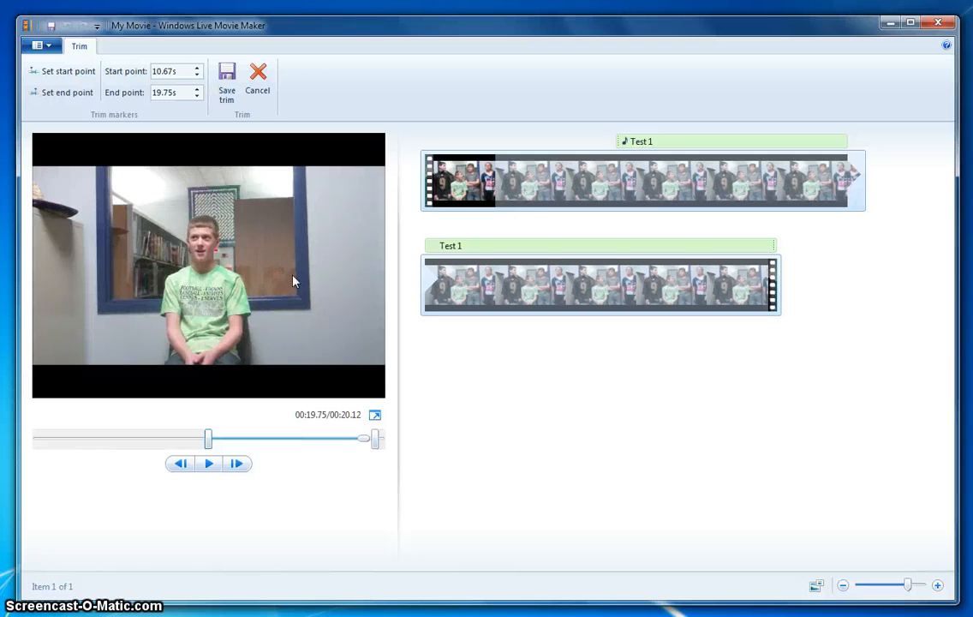
pyautogui.click(261, 82)
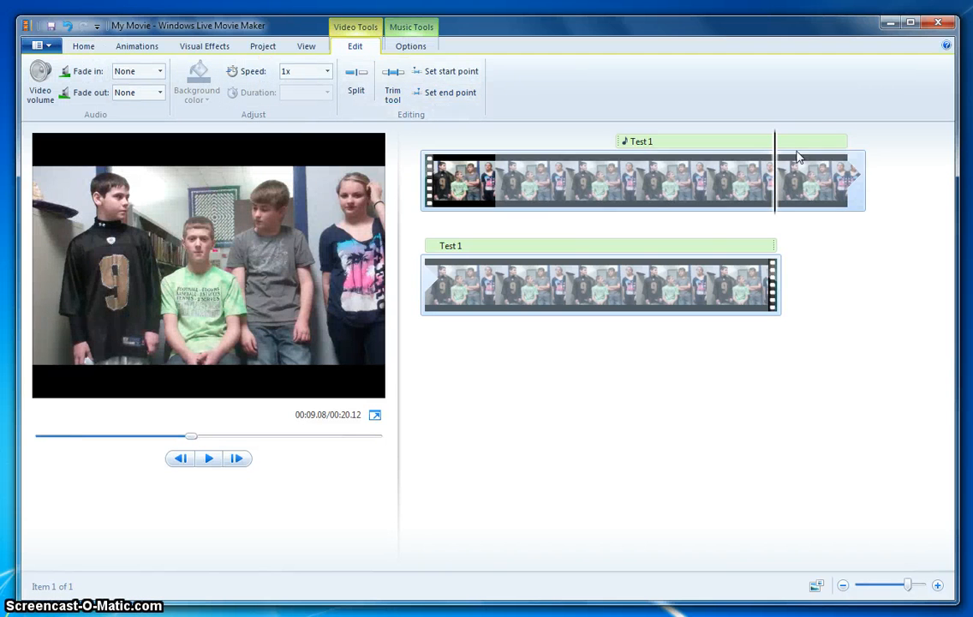
# Step: Split the video clip at about 12.31 s
pyautogui.click(663, 181)
pyautogui.moveTo(664, 182); pyautogui.dragTo(501, 303)
pyautogui.click(359, 83)
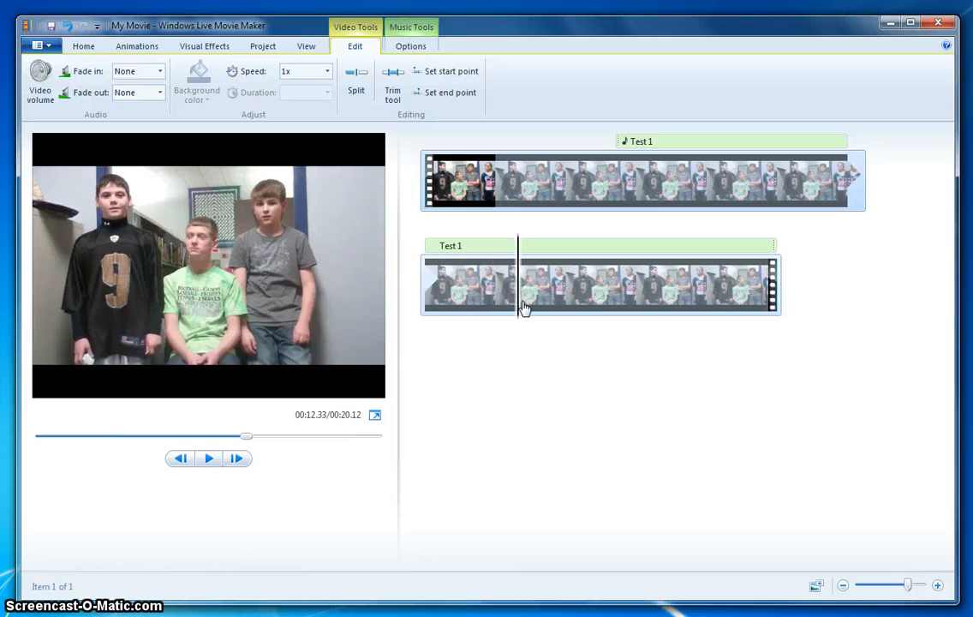
pyautogui.moveTo(498, 312); pyautogui.dragTo(479, 314)
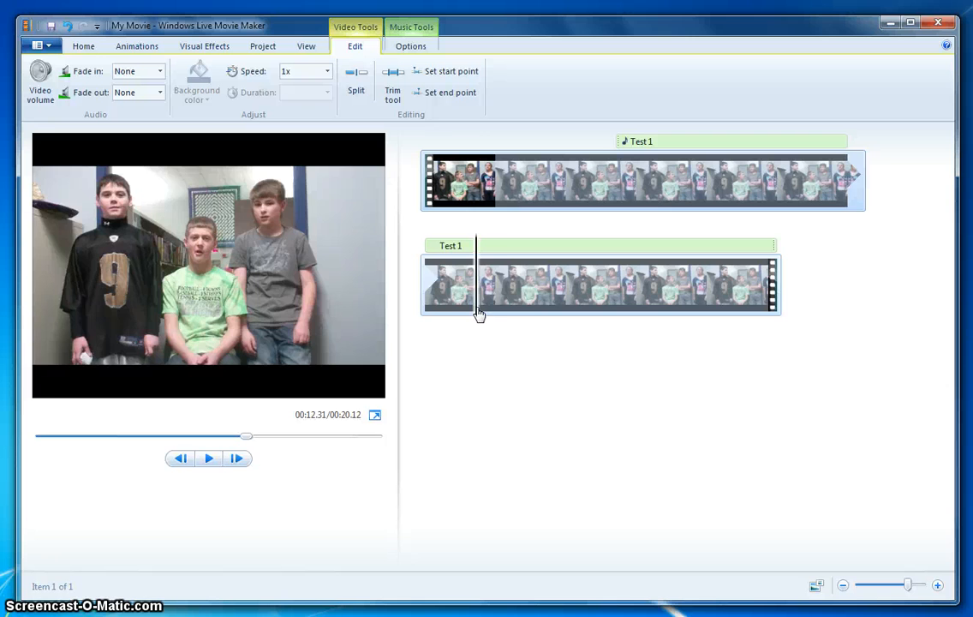
pyautogui.click(355, 84)
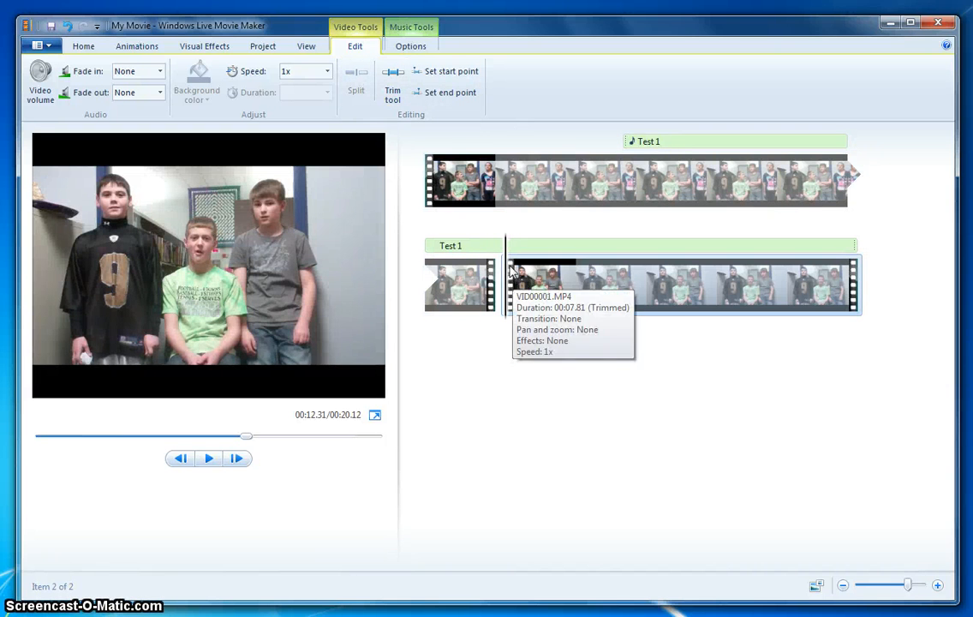
# Step: Try a trim start point of 13.87 s on the second video clip and discard the trim
pyautogui.moveTo(508, 270); pyautogui.dragTo(541, 274)
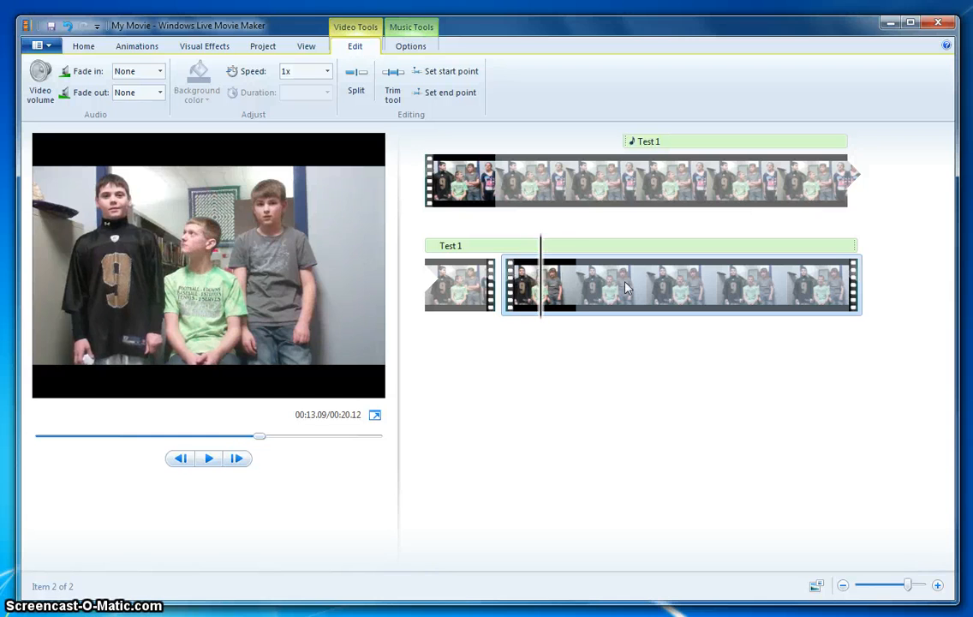
pyautogui.click(392, 89)
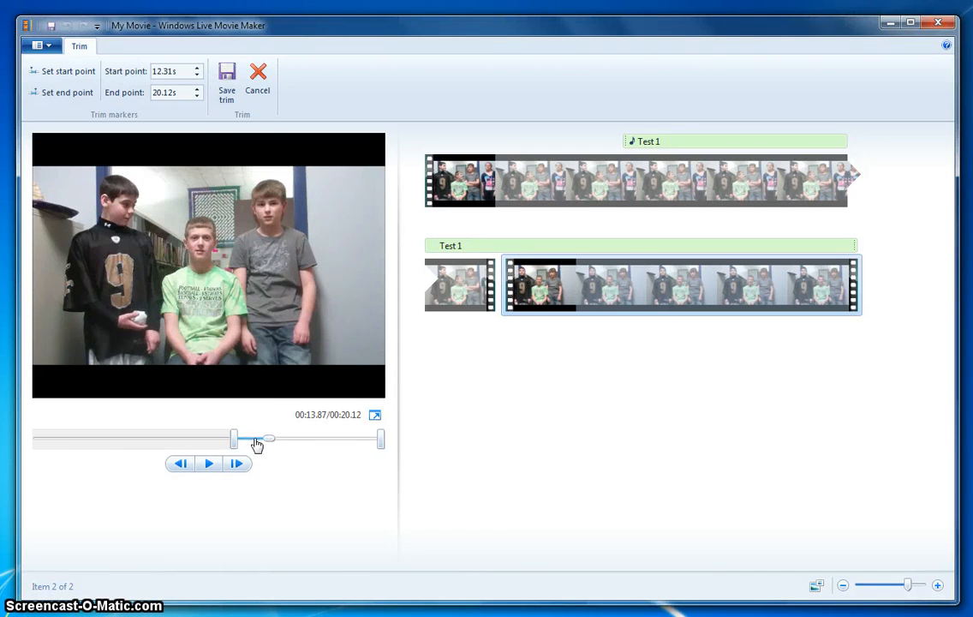
pyautogui.moveTo(239, 446); pyautogui.dragTo(261, 438)
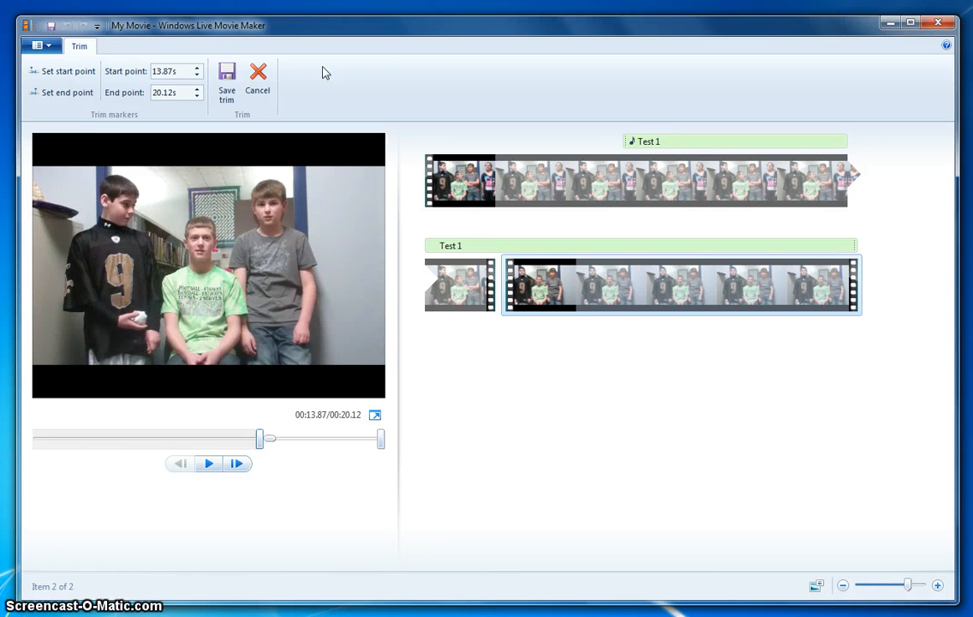
pyautogui.click(267, 77)
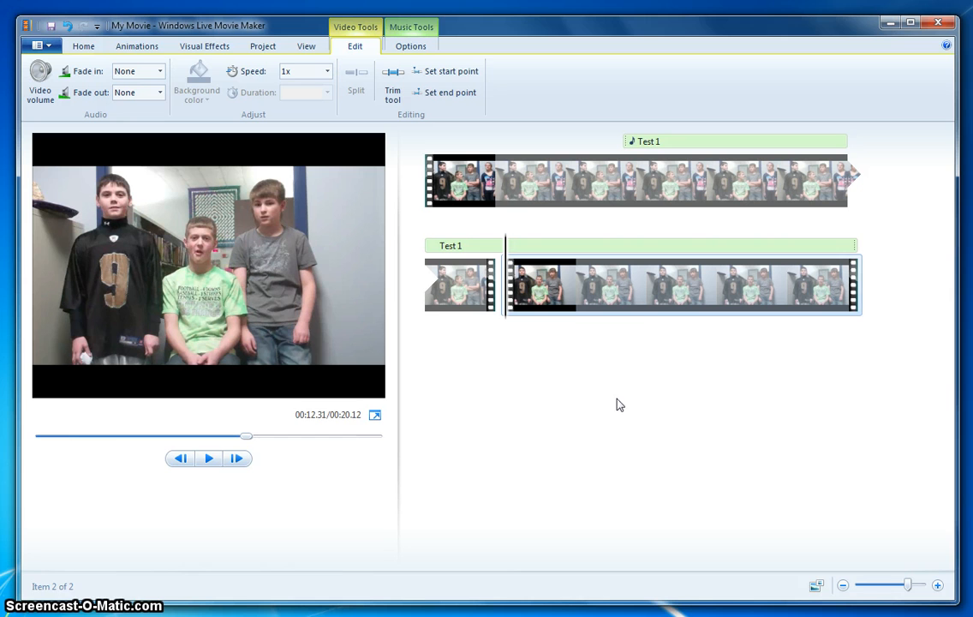
# Step: Move the start of the Test 1 music to about 0.33 s, near the beginning of the first clip
pyautogui.moveTo(585, 178)
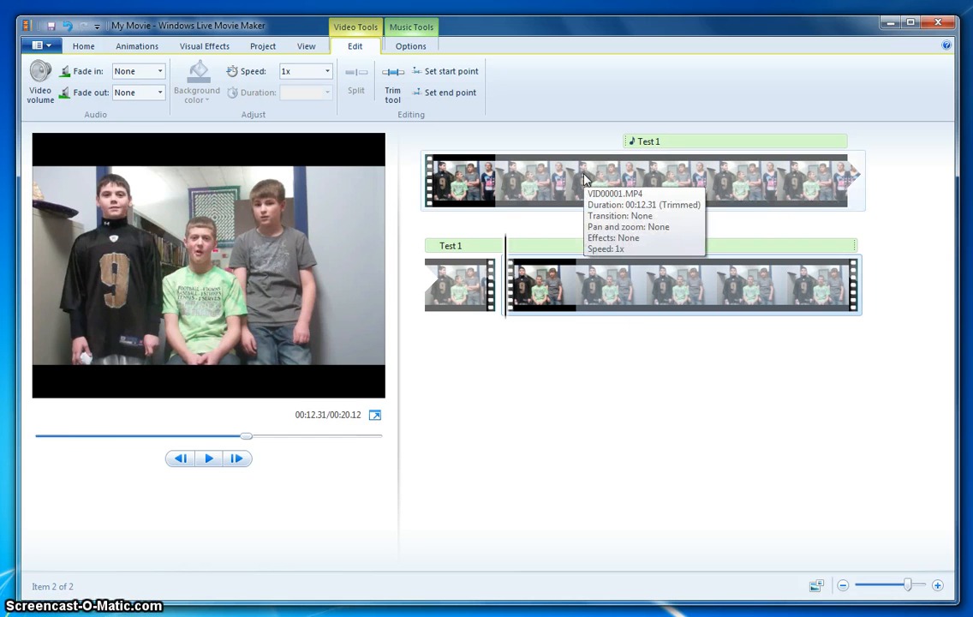
pyautogui.click(650, 142)
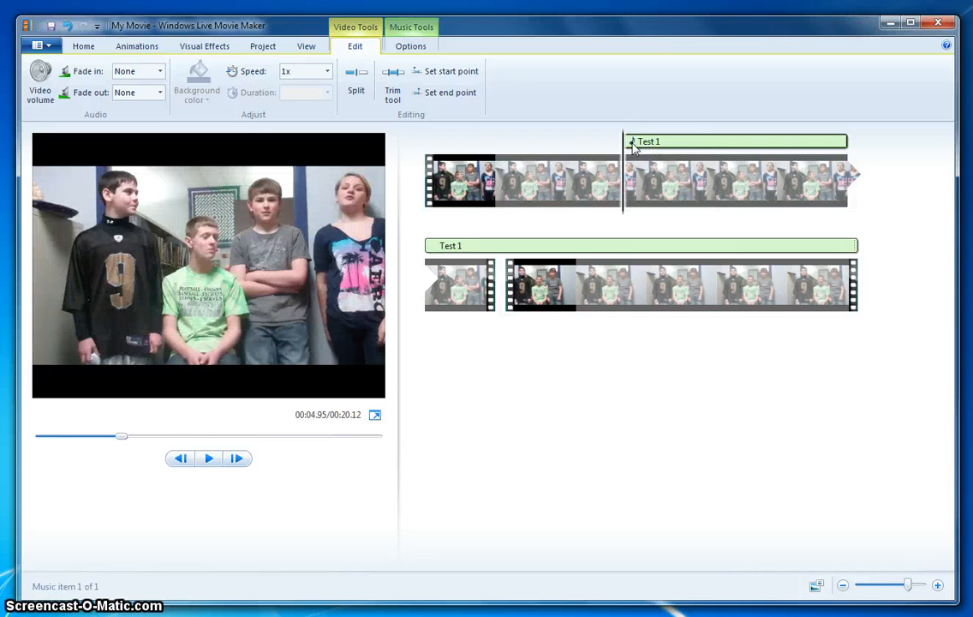
pyautogui.moveTo(638, 146); pyautogui.dragTo(441, 148)
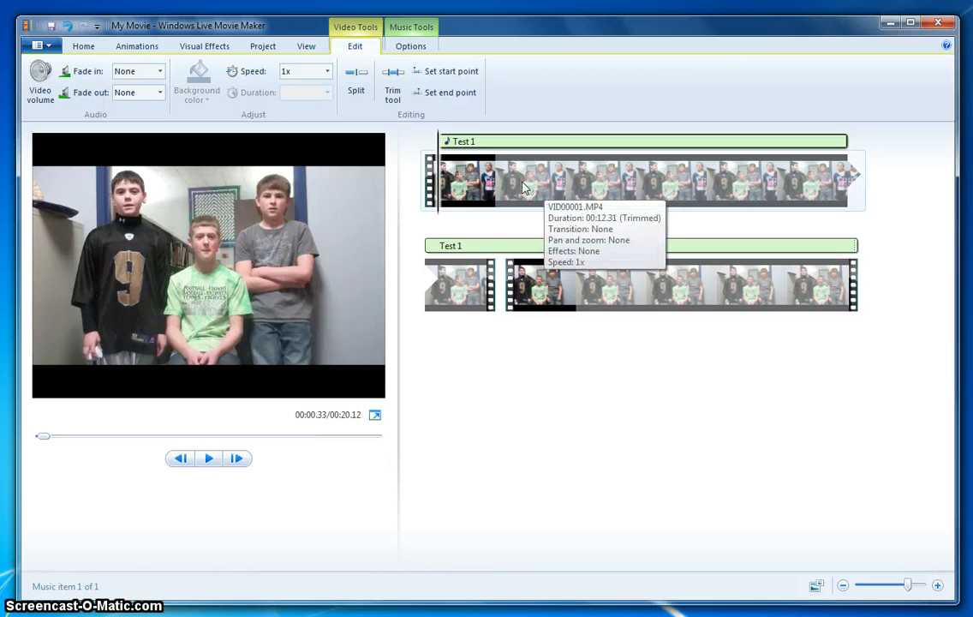
# Step: Set the first video clip's playback speed to 0.25x and preview the slow motion
pyautogui.click(495, 184)
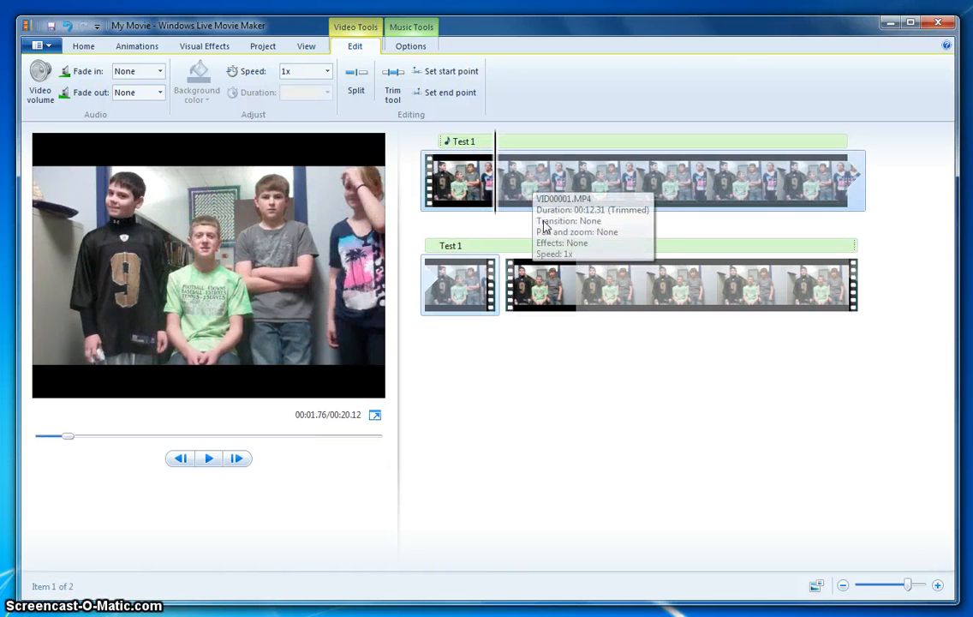
pyautogui.click(328, 76)
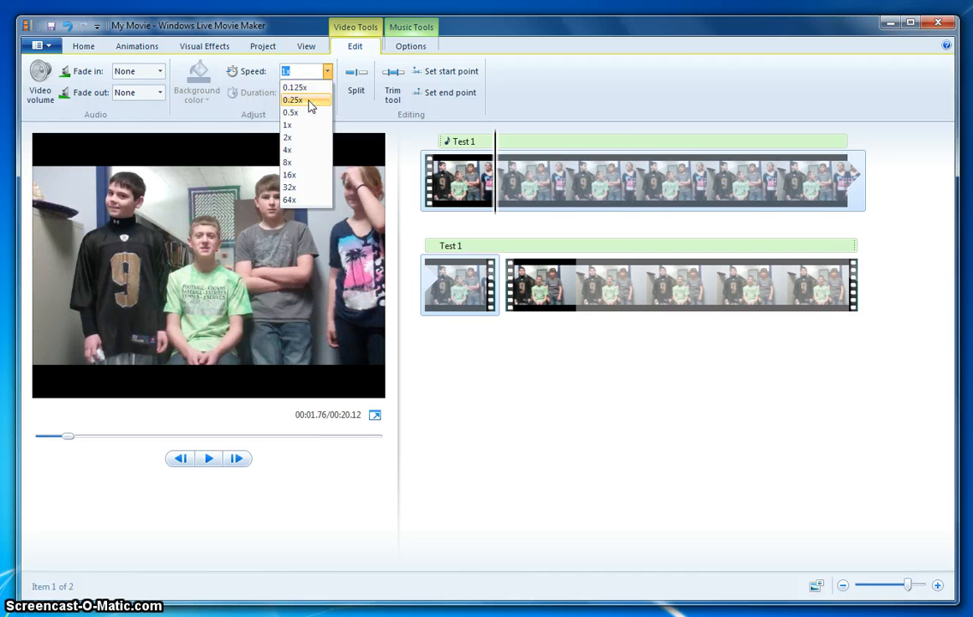
pyautogui.click(309, 102)
pyautogui.click(209, 458)
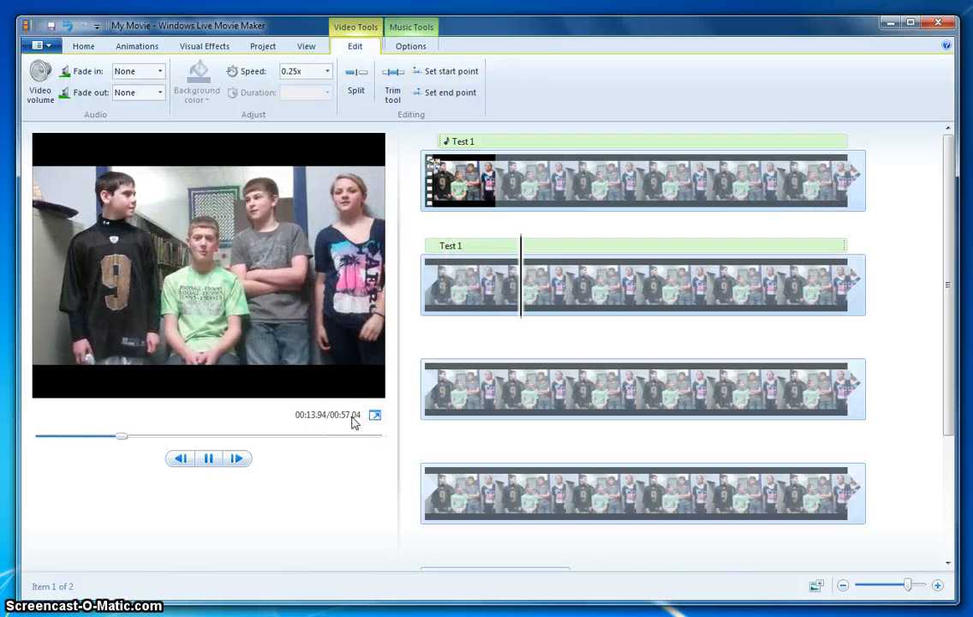
pyautogui.click(208, 459)
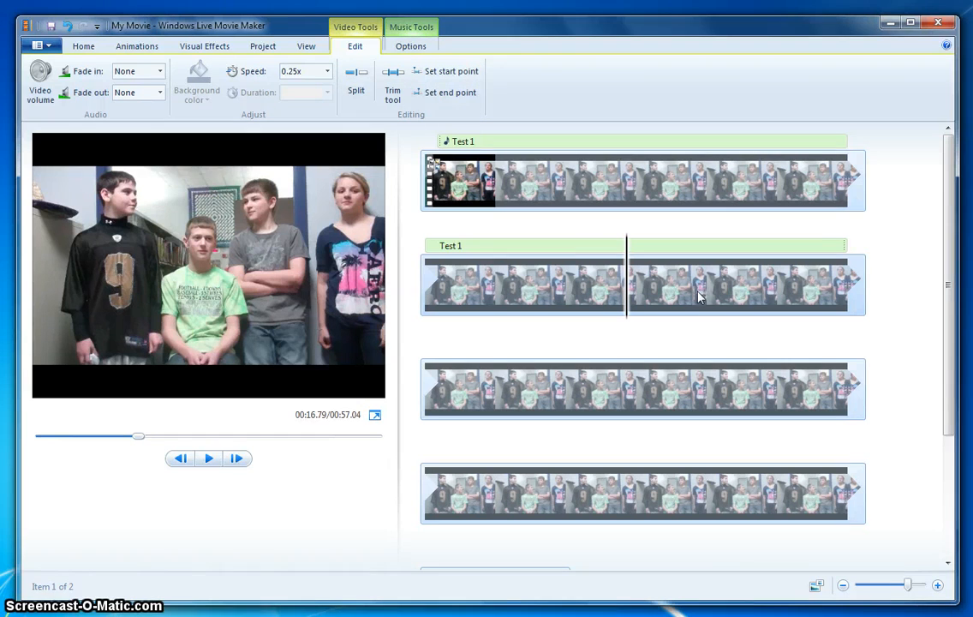
# Step: Set the first video clip's playback speed to 0.99x and play the movie to check it
pyautogui.click(328, 71)
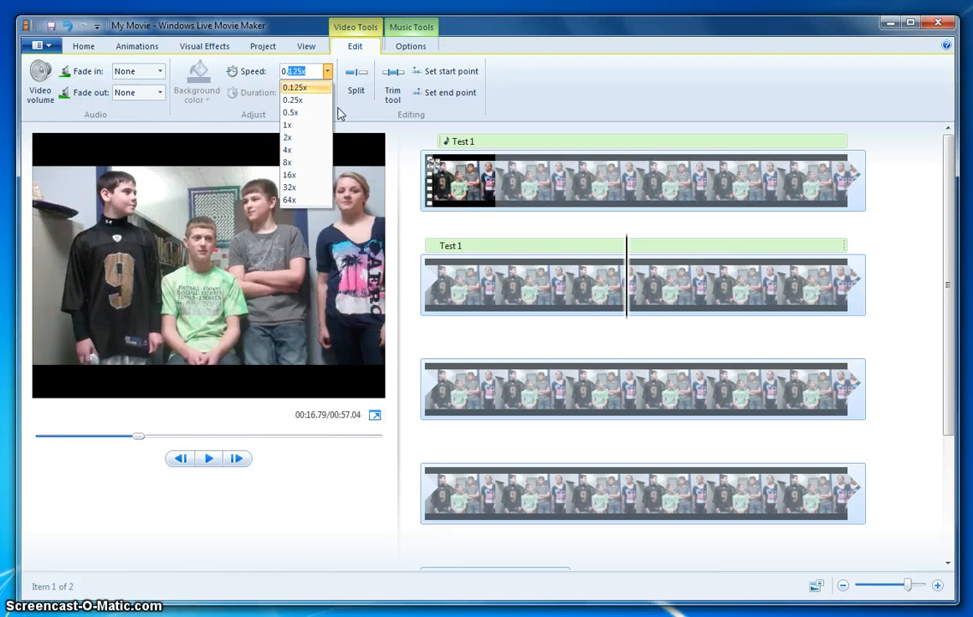
pyautogui.write('0.99')
pyautogui.press('Return')
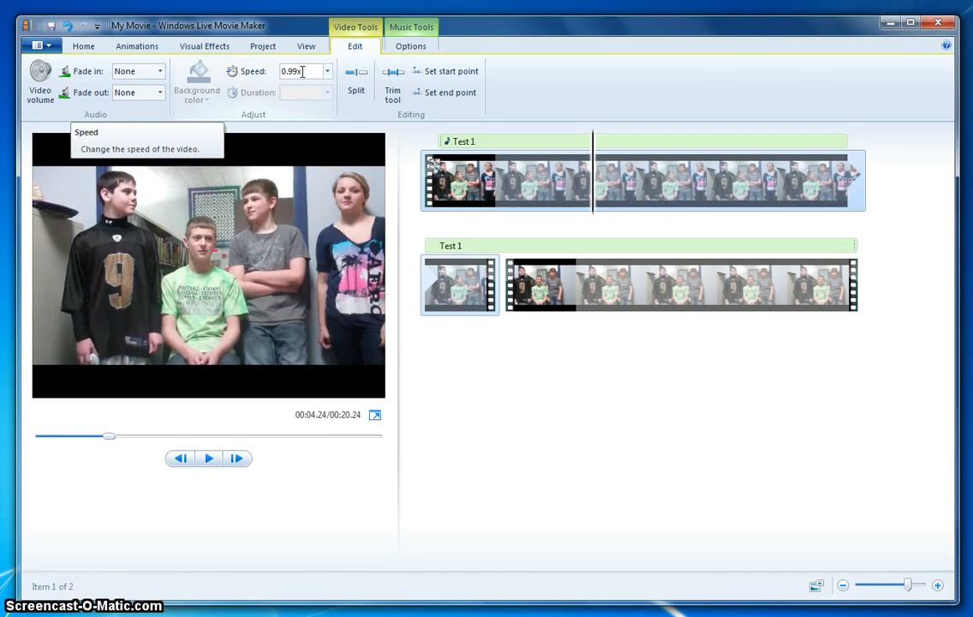
pyautogui.click(213, 459)
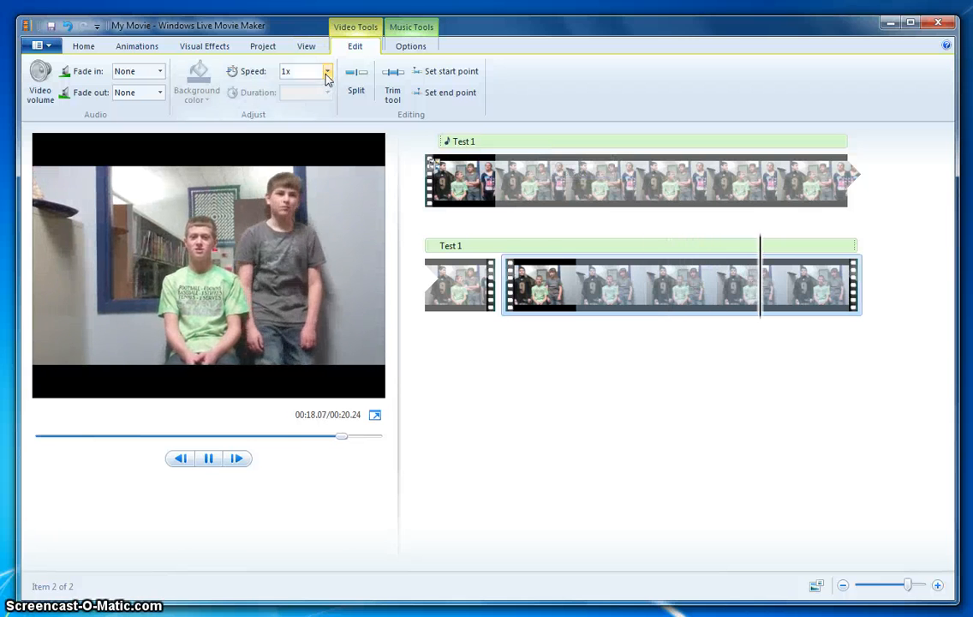
# Step: Set the second video clip's playback speed to 0.99x
pyautogui.click(533, 271)
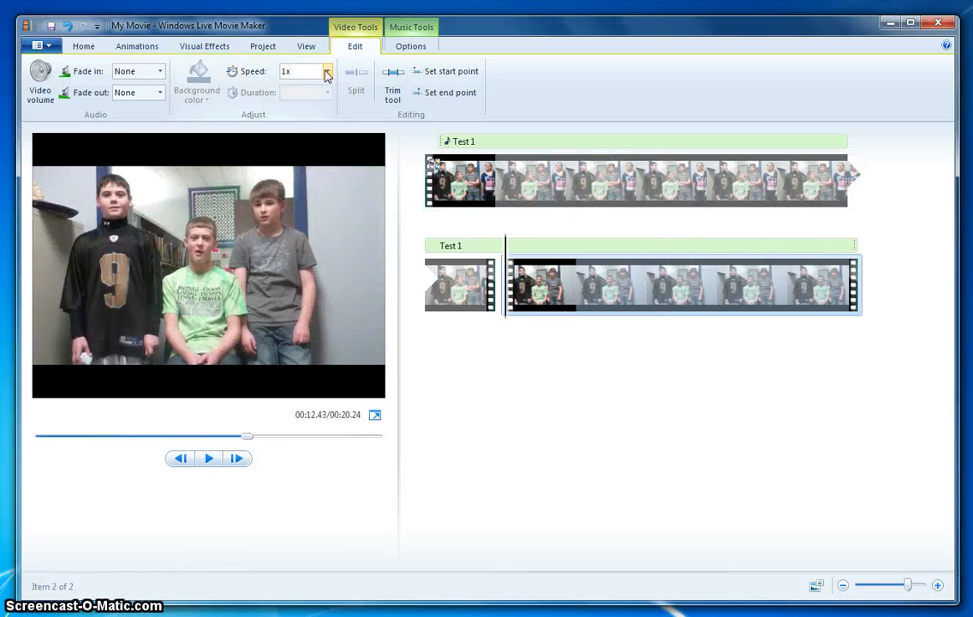
pyautogui.click(326, 74)
pyautogui.click(300, 122)
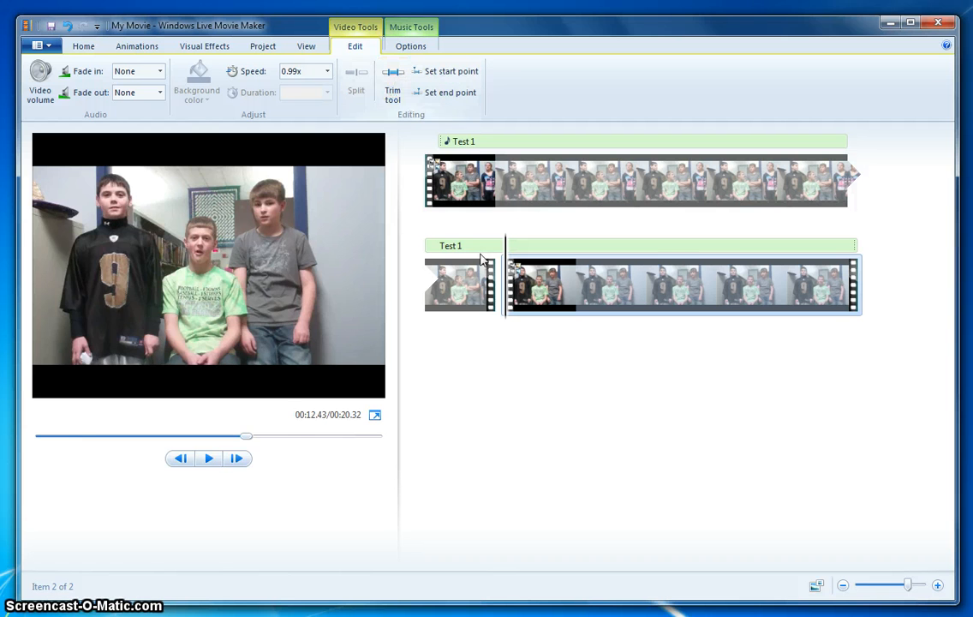
# Step: Split the second video clip at 17.79 s and split its remaining part again at 19.79 s
pyautogui.click(647, 302)
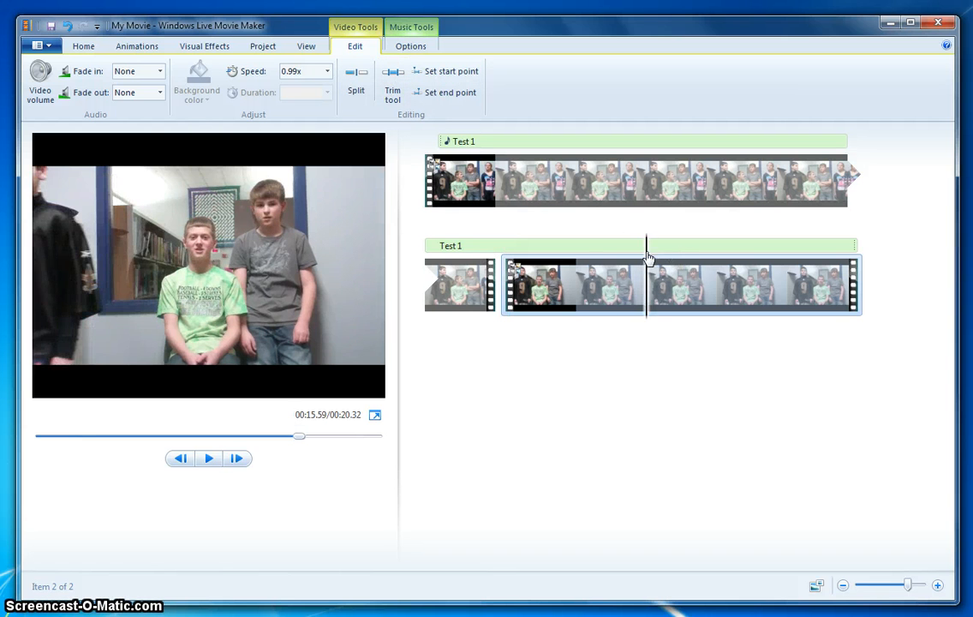
pyautogui.moveTo(648, 258); pyautogui.dragTo(748, 303)
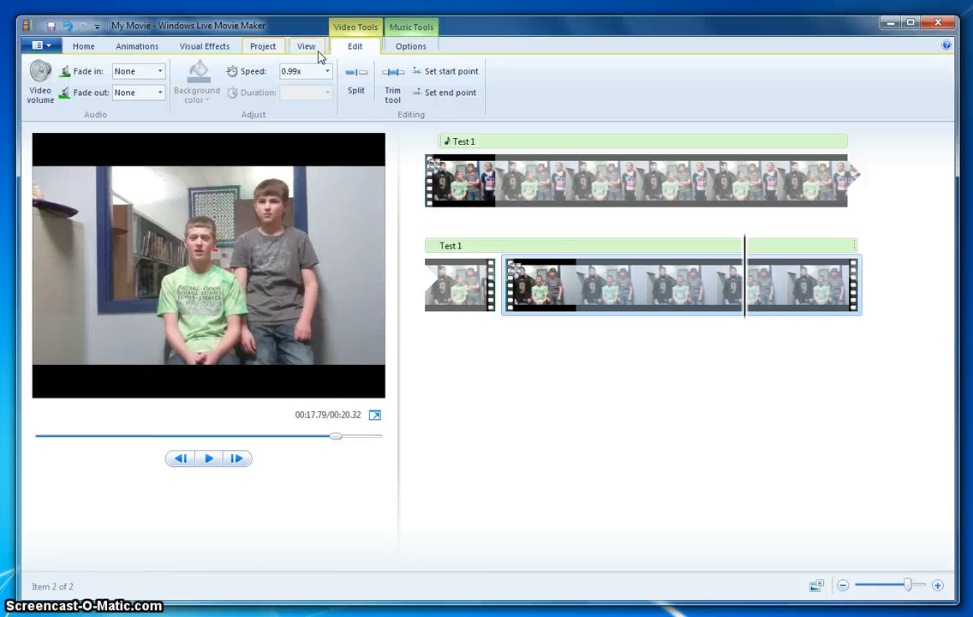
pyautogui.click(356, 81)
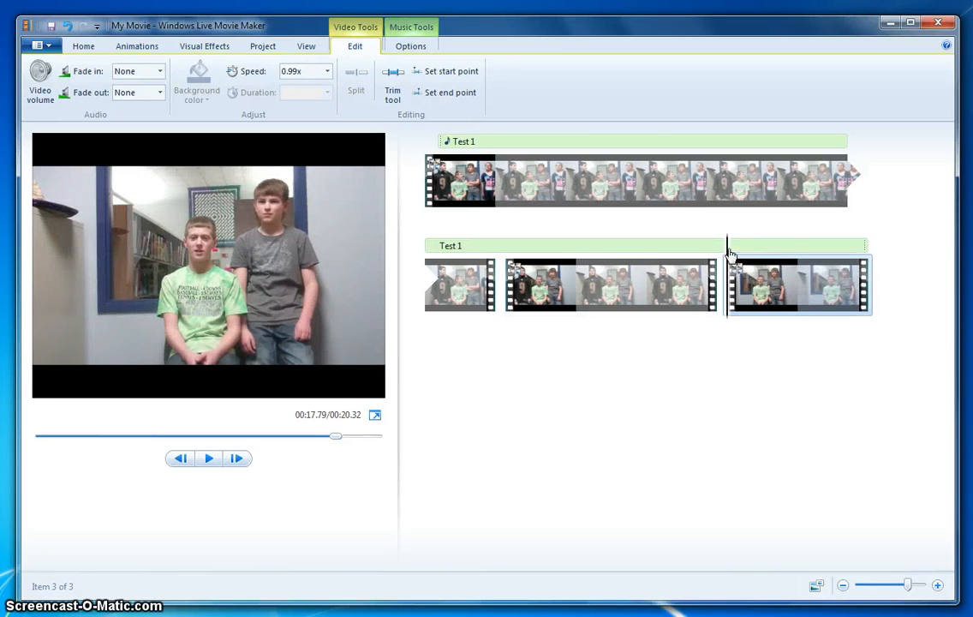
pyautogui.moveTo(730, 257); pyautogui.dragTo(842, 258)
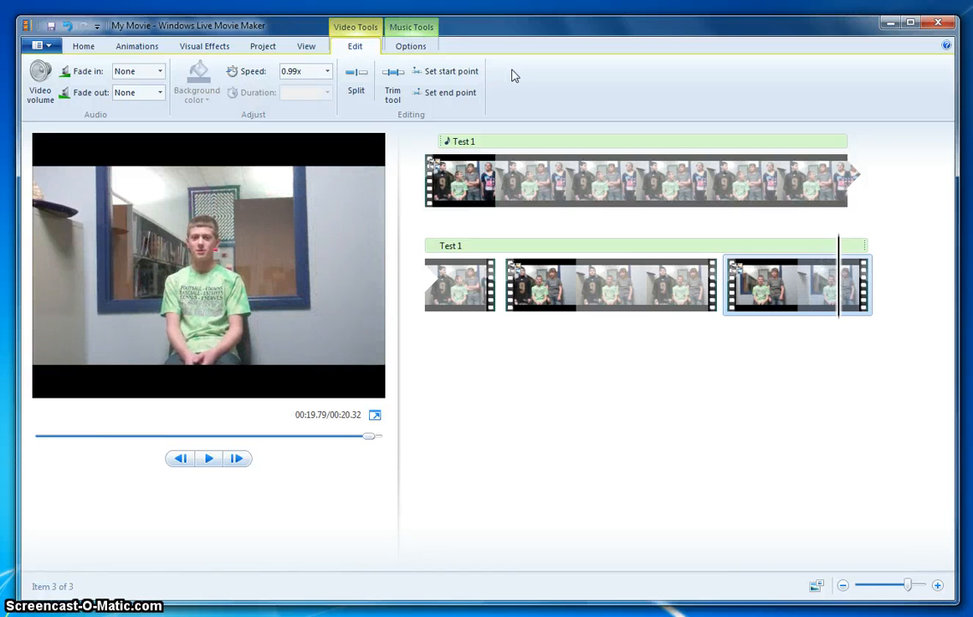
pyautogui.click(358, 83)
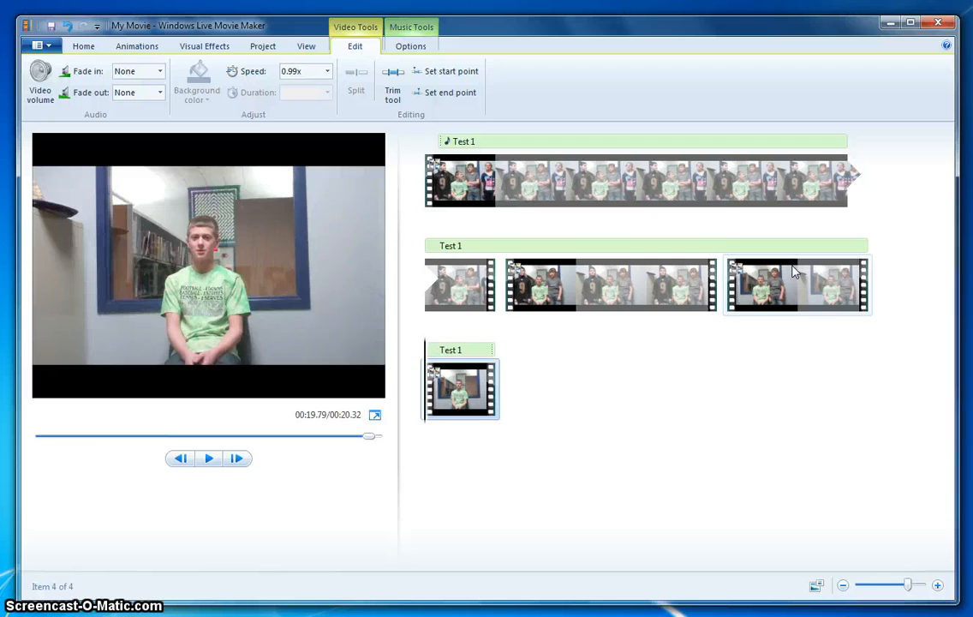
# Step: Set the third video clip's playback speed to 0.5x, previewing the clip before and after the change
pyautogui.click(794, 293)
pyautogui.click(207, 459)
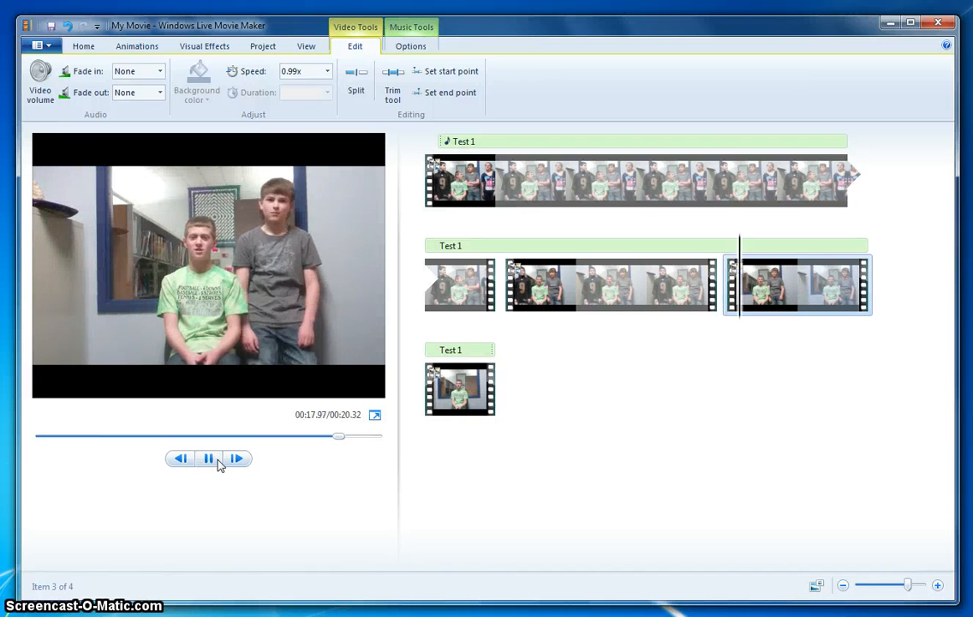
pyautogui.click(218, 464)
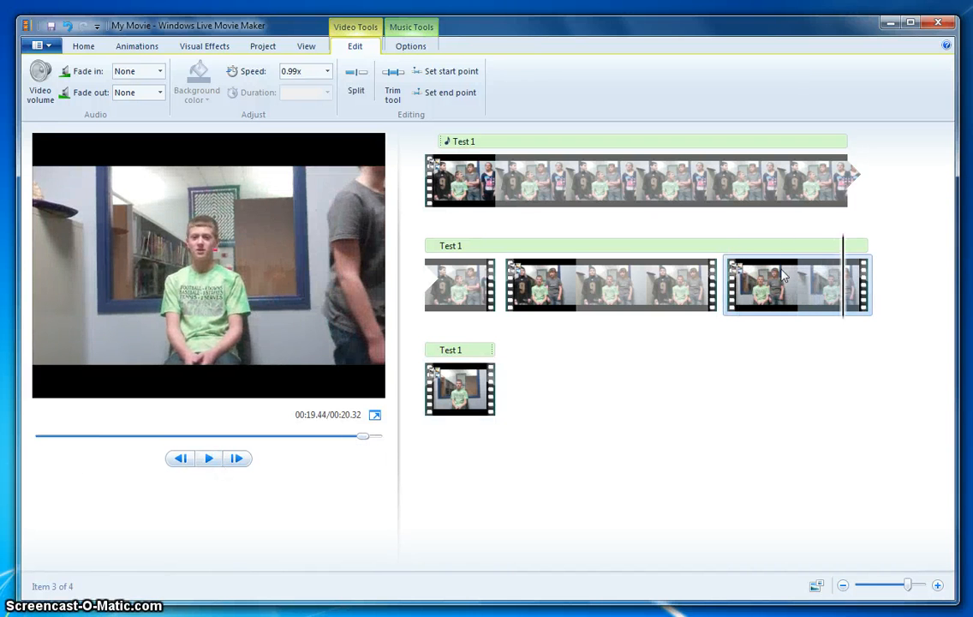
pyautogui.click(779, 285)
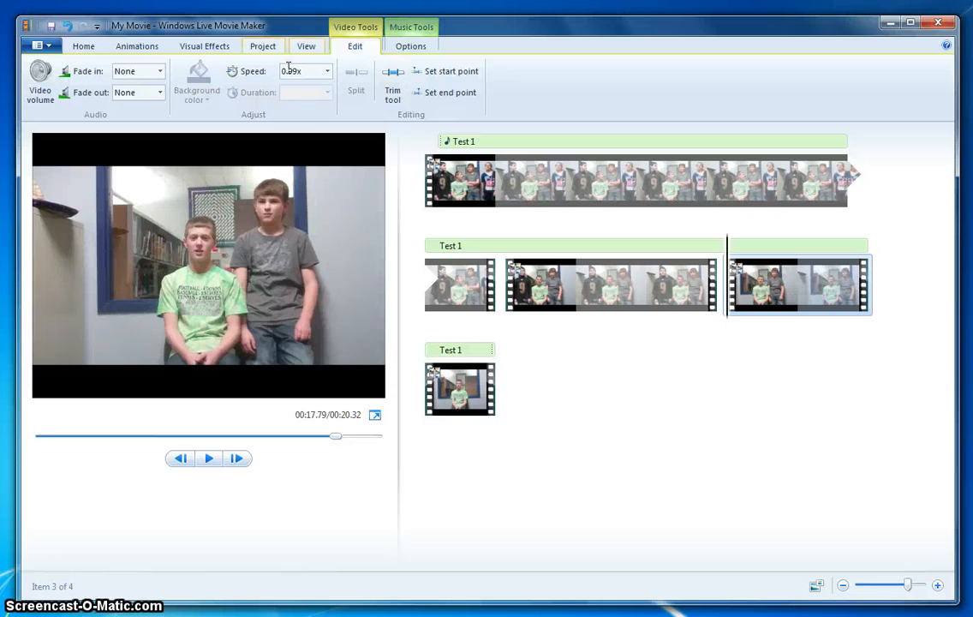
pyautogui.click(313, 74)
pyautogui.write('0.5')
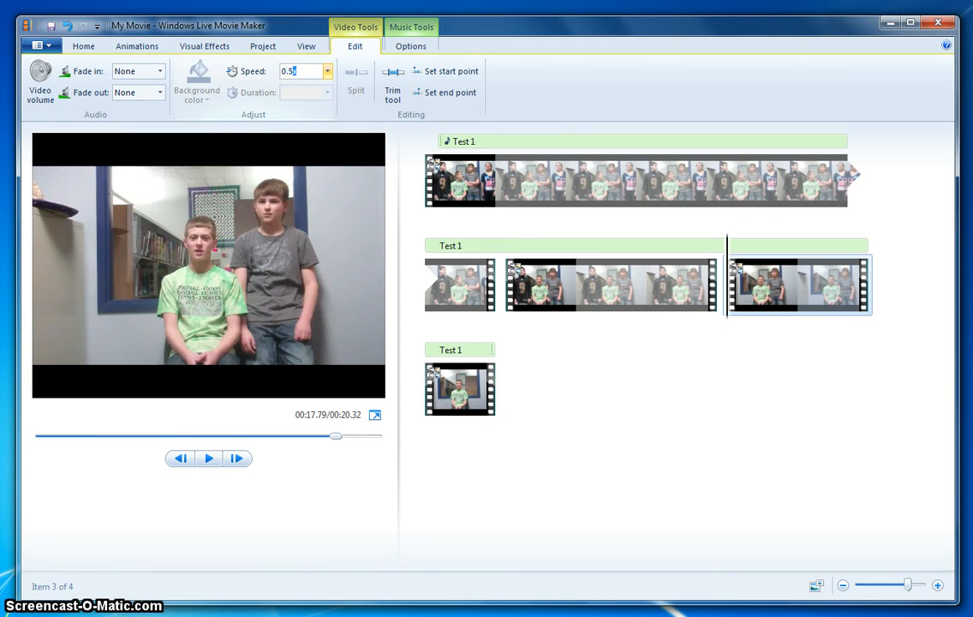
pyautogui.press('Return')
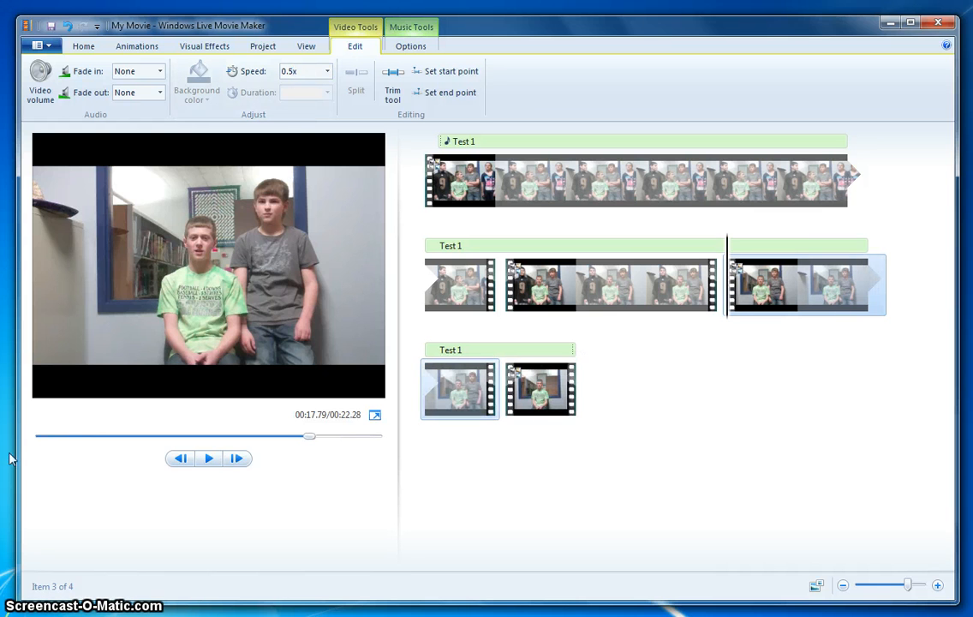
pyautogui.click(210, 459)
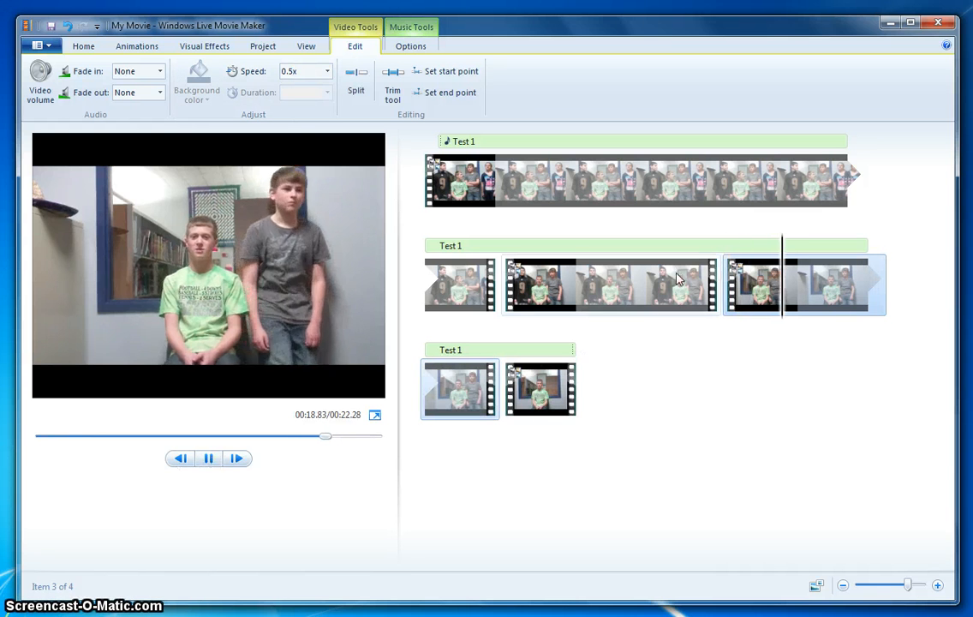
# Step: Play the movie from the second clip through to the end to review the speed transition into slow motion
pyautogui.click(647, 287)
pyautogui.click(219, 463)
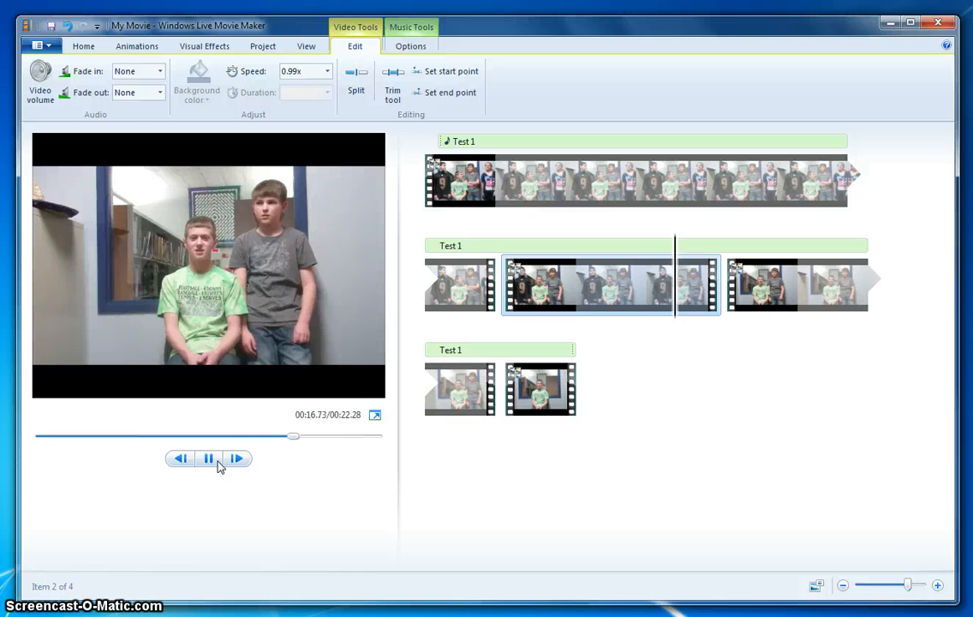
pyautogui.click(574, 296)
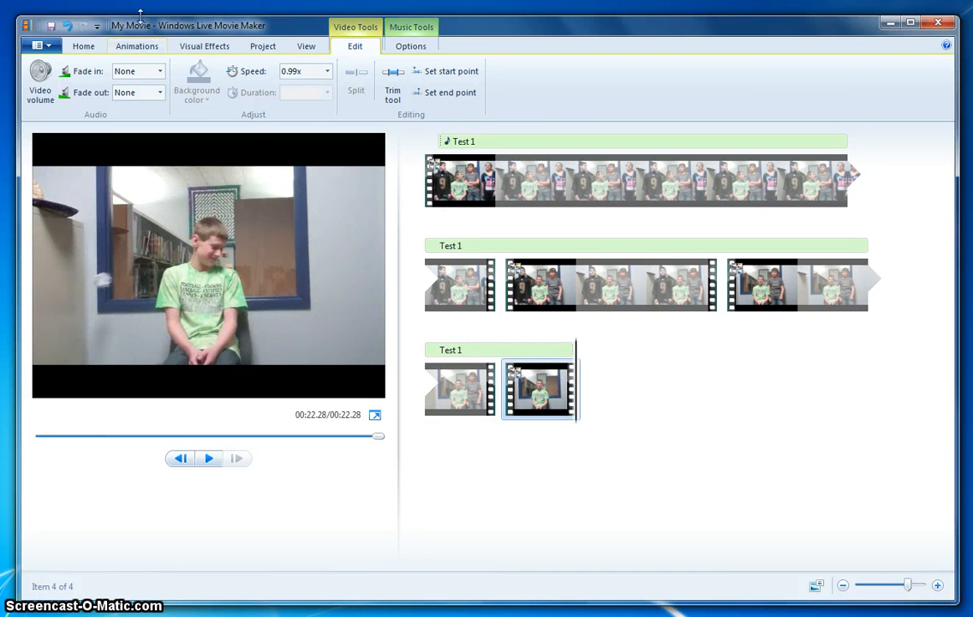
# Step: Preview the Contemporary AutoMovie theme on the movie
pyautogui.click(83, 47)
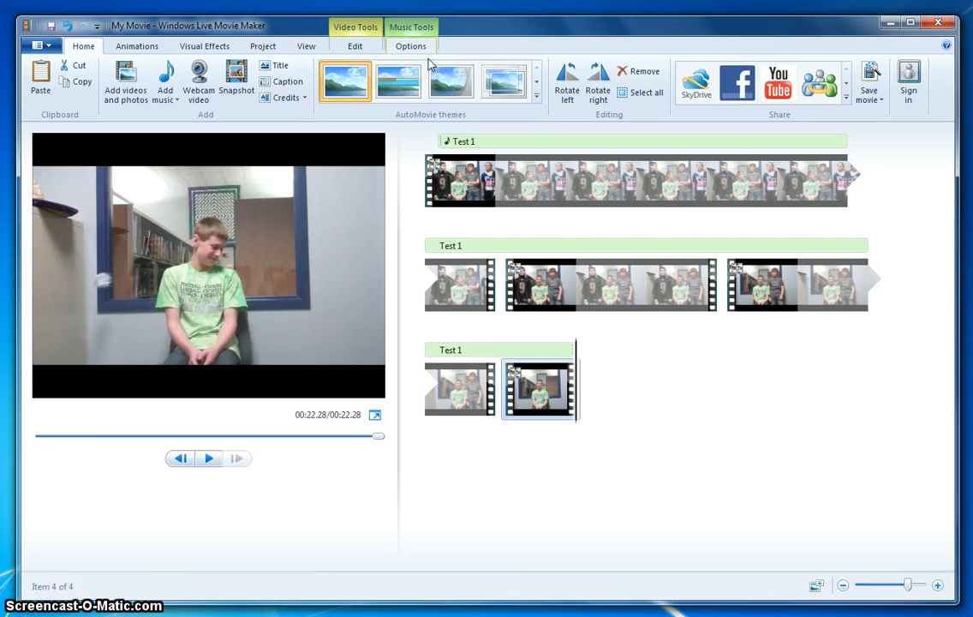
pyautogui.click(424, 78)
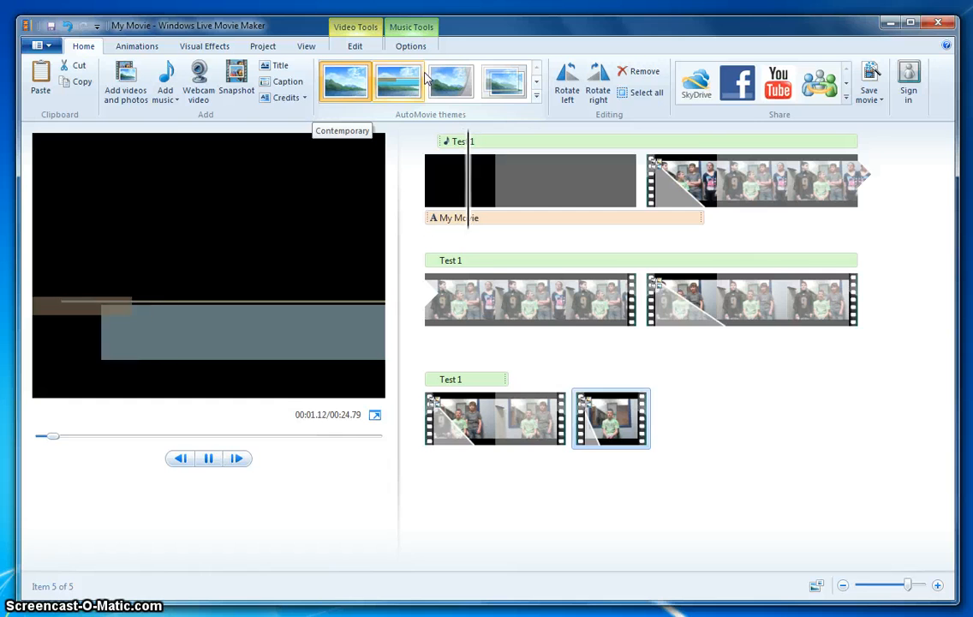